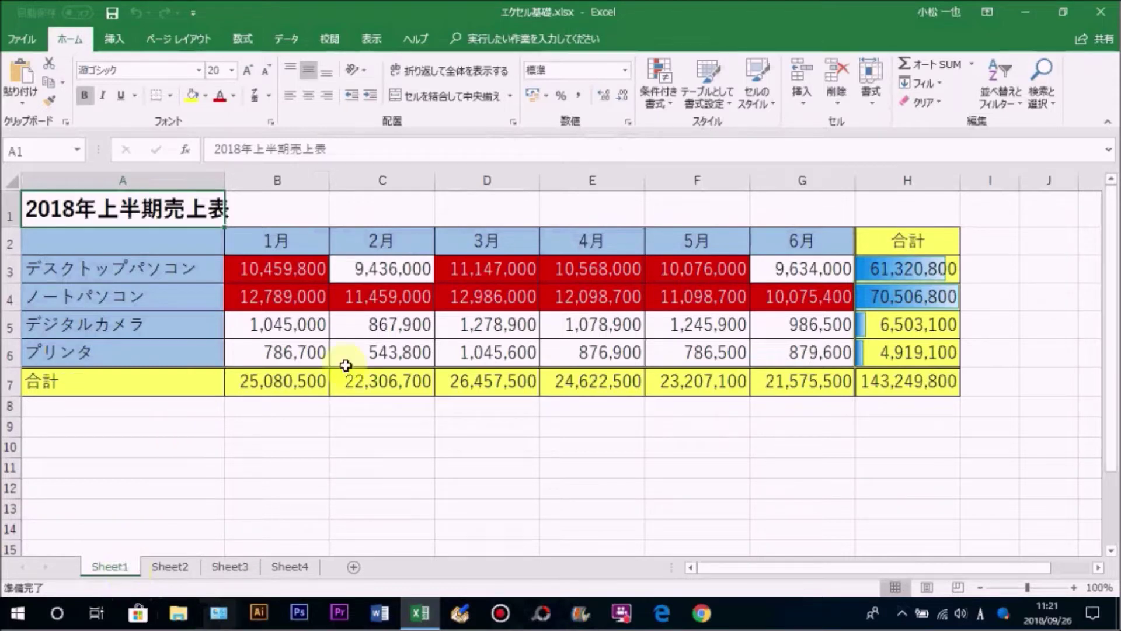
- Show the Review ribbon commands above the 2018 first-half sales table
{"action": "left_click", "coordinate": [341, 43]}
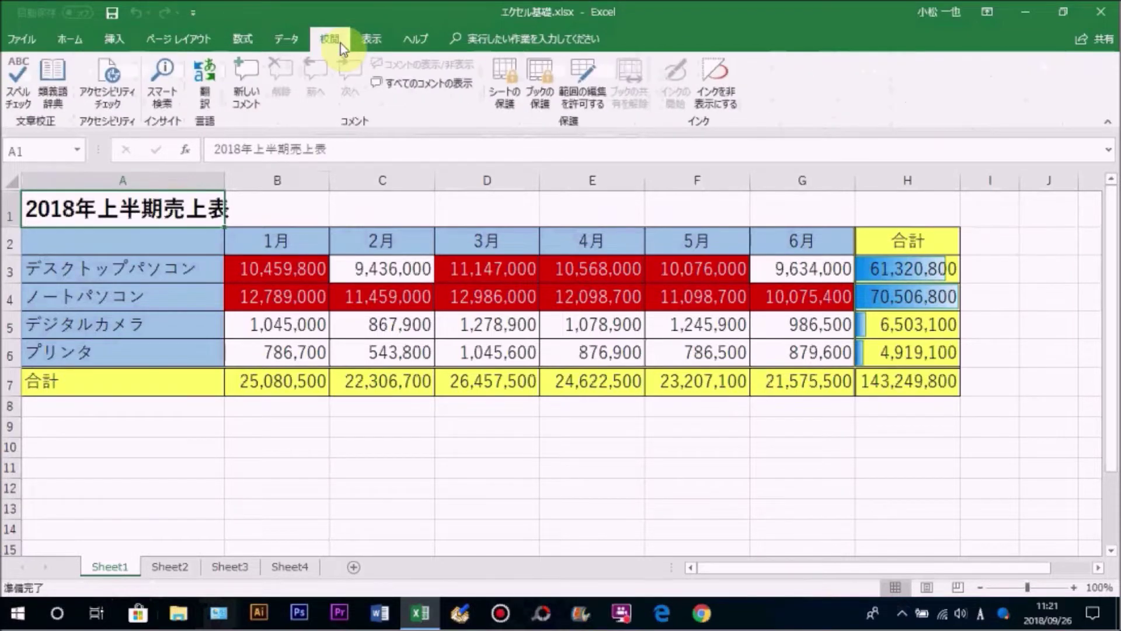
- Protect Sheet1 with an unprotect password, allowing only cell selection
{"action": "left_click", "coordinate": [507, 92]}
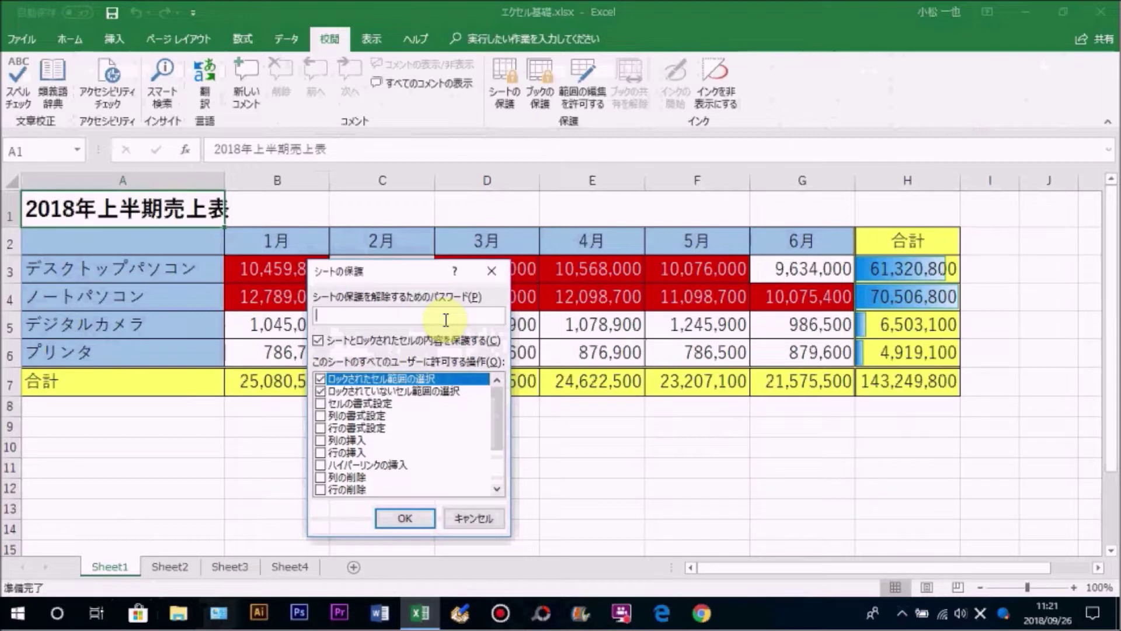
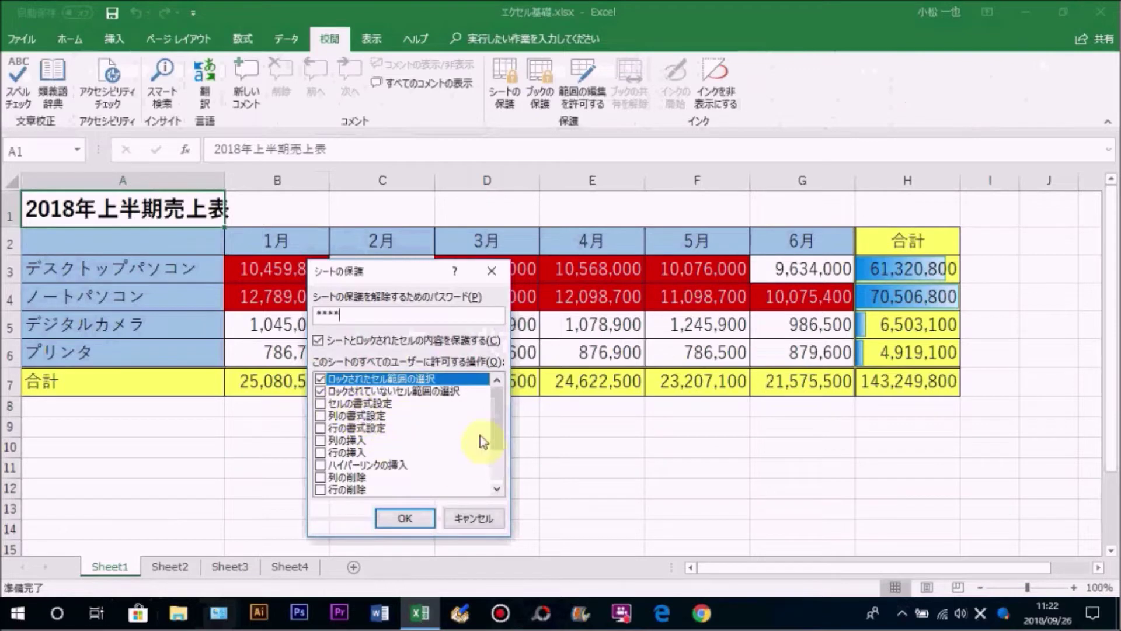
{"action": "mouse_move", "coordinate": [493, 401]}
{"action": "left_mouse_down"}
{"action": "mouse_move", "coordinate": [495, 464]}
{"action": "mouse_move", "coordinate": [493, 398]}
{"action": "left_mouse_up"}
{"action": "left_click", "coordinate": [409, 518]}
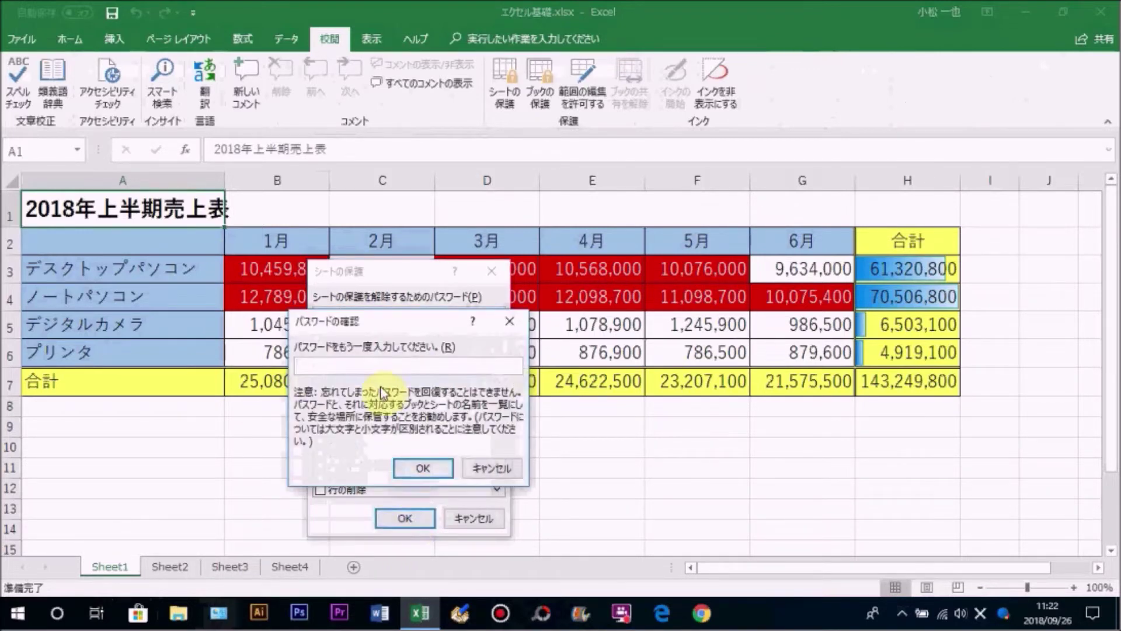
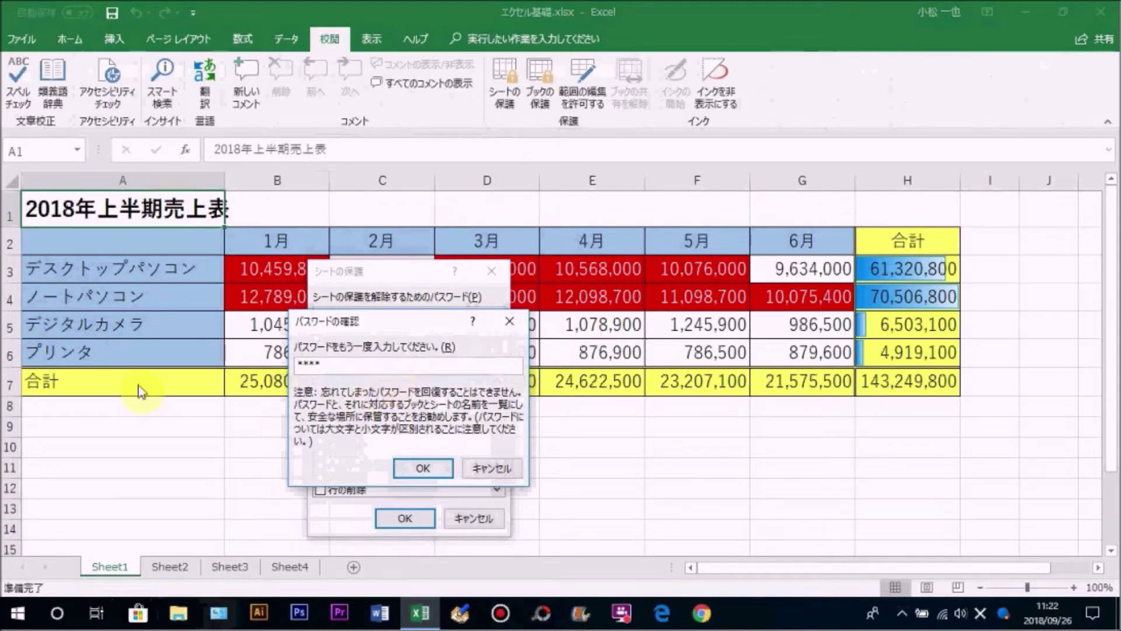
- Re-enter the sheet password to lock Sheet1, then start Protect Workbook
{"action": "left_click", "coordinate": [423, 468]}
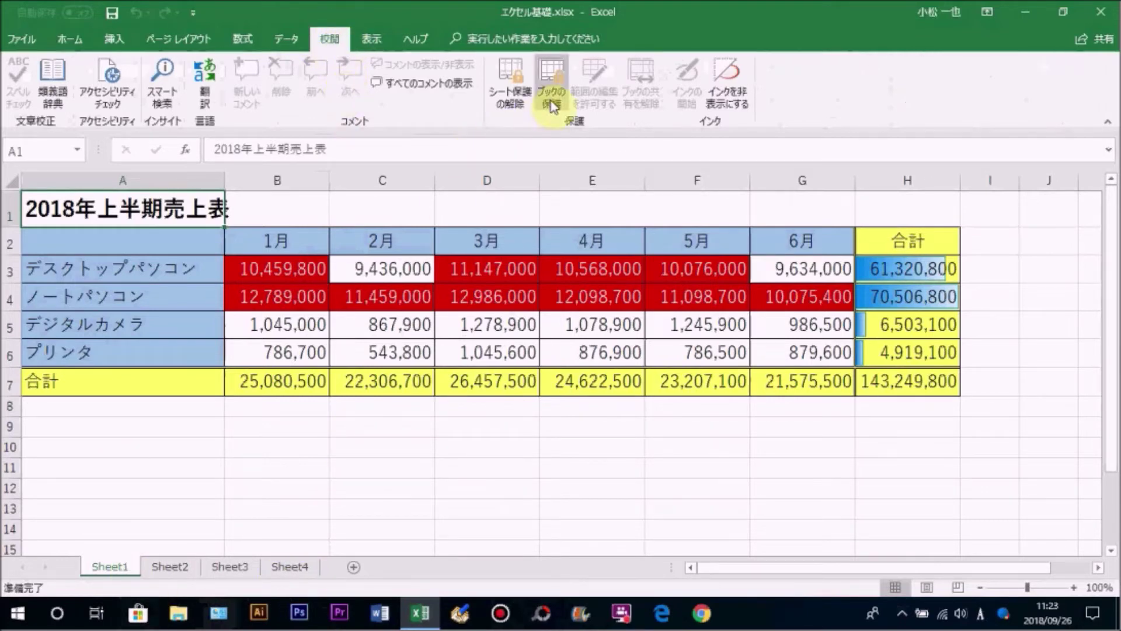
{"action": "left_click", "coordinate": [557, 83]}
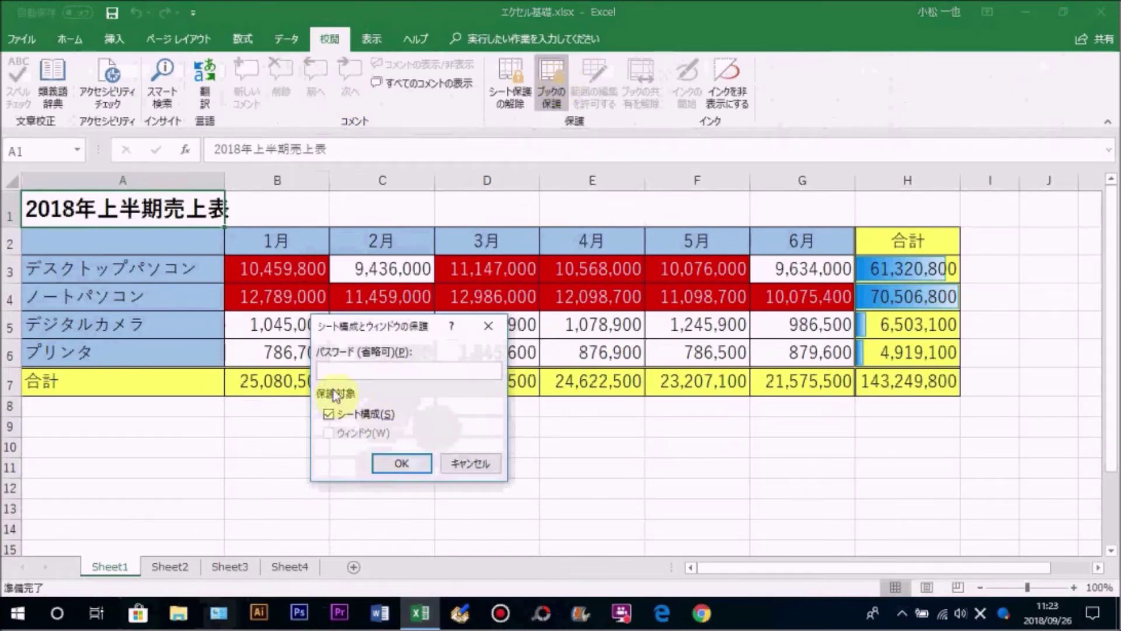
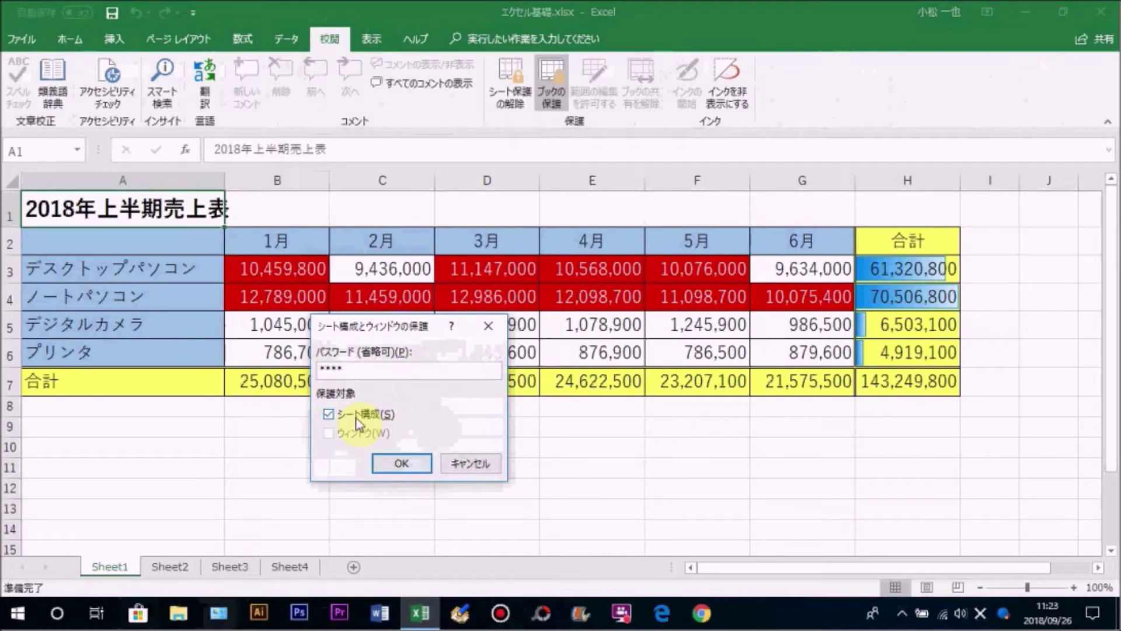
- Enter a workbook password with Structure protection kept checked
{"action": "left_click", "coordinate": [402, 464]}
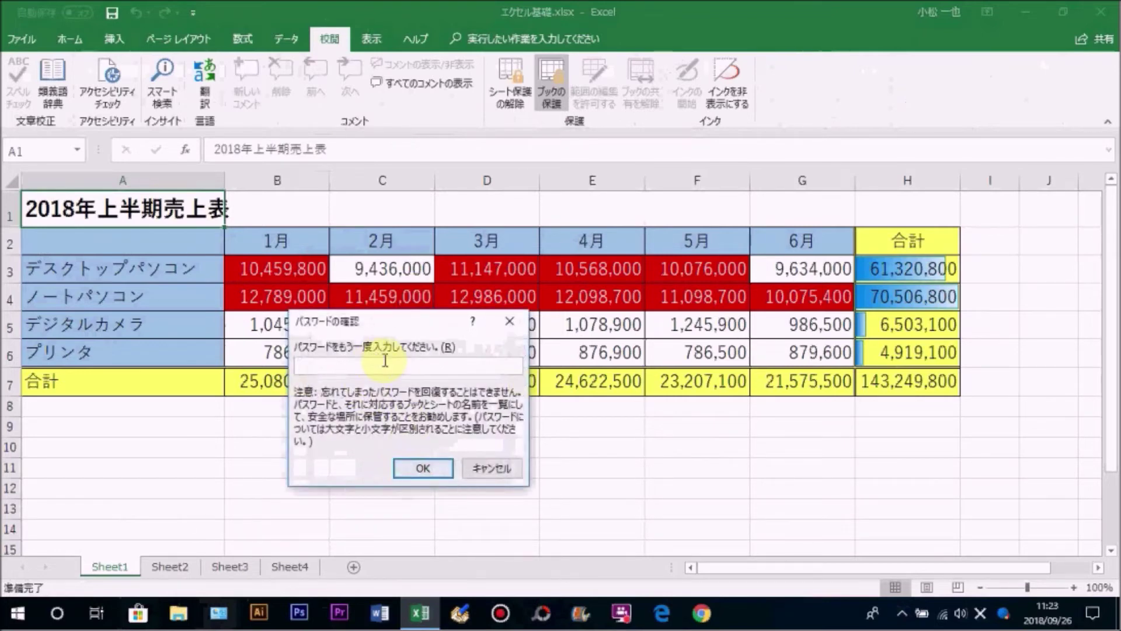
- Re-enter the workbook password to lock the sheet structure
{"action": "left_click", "coordinate": [412, 469]}
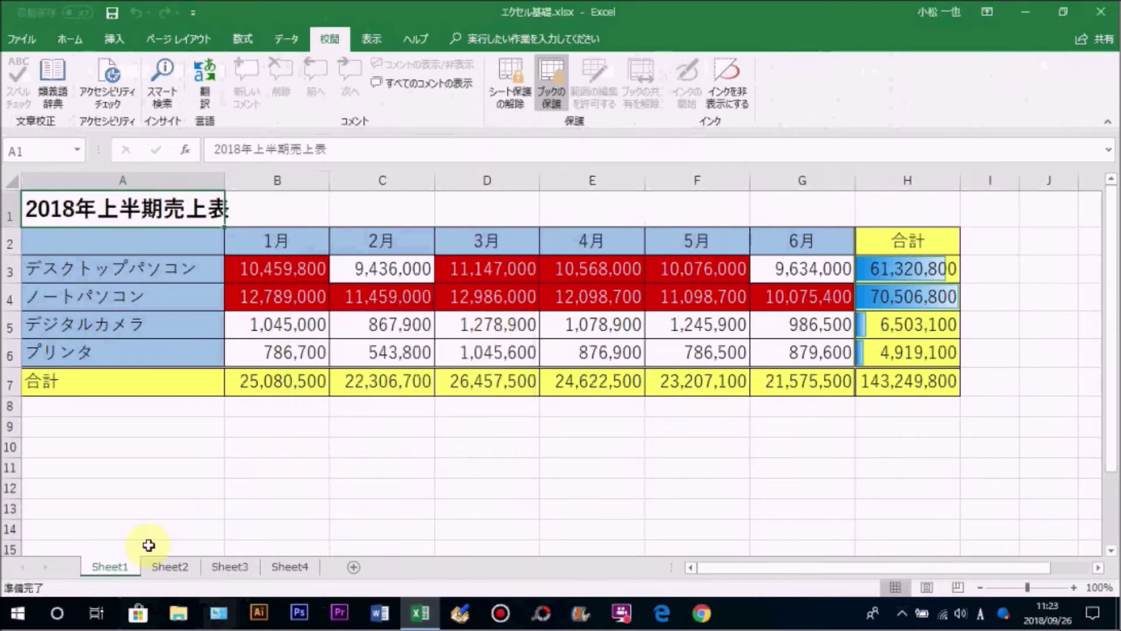